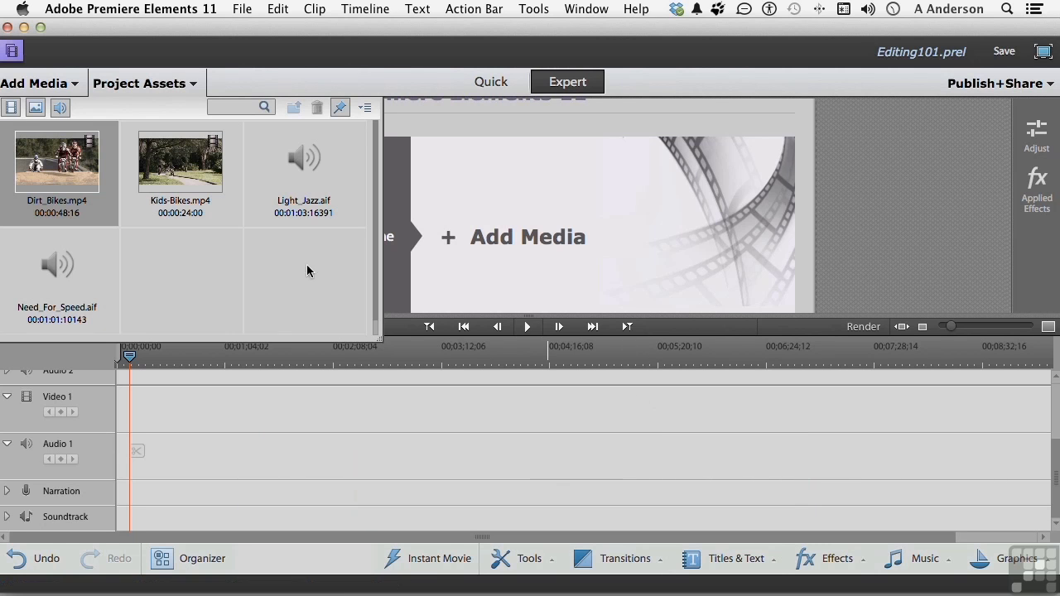
- Show the Project Assets panel and select Dirt_Bikes.mp4
left_click(127, 87)
left_click(124, 86)
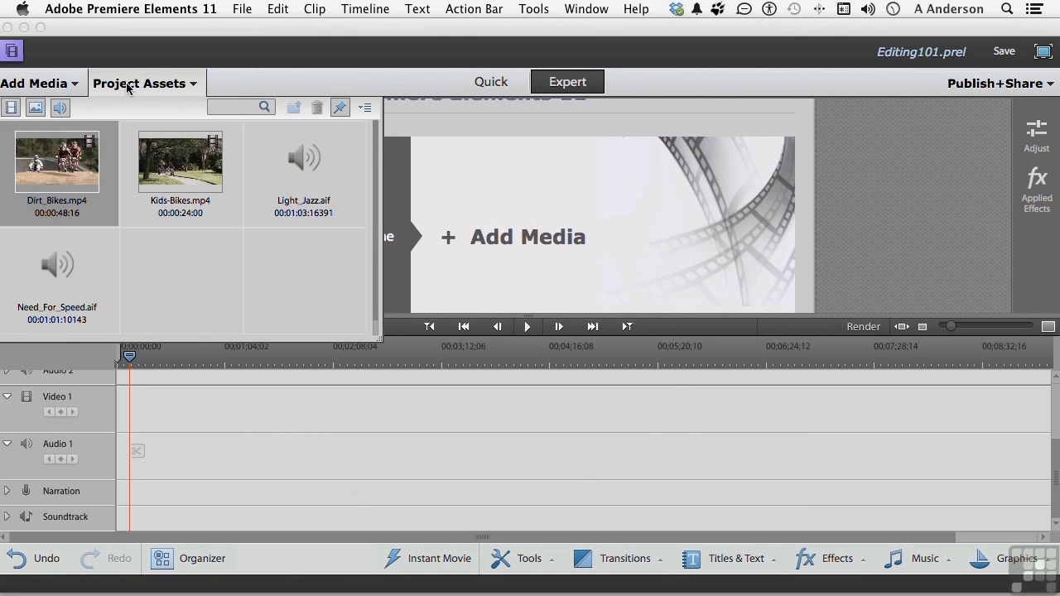
- Open Dirt_Bikes.mp4 in an enlarged Clip Monitor and trim both ends to 00:00:16:05
double_click(69, 166)
left_click_drag(473, 176, 458, 110)
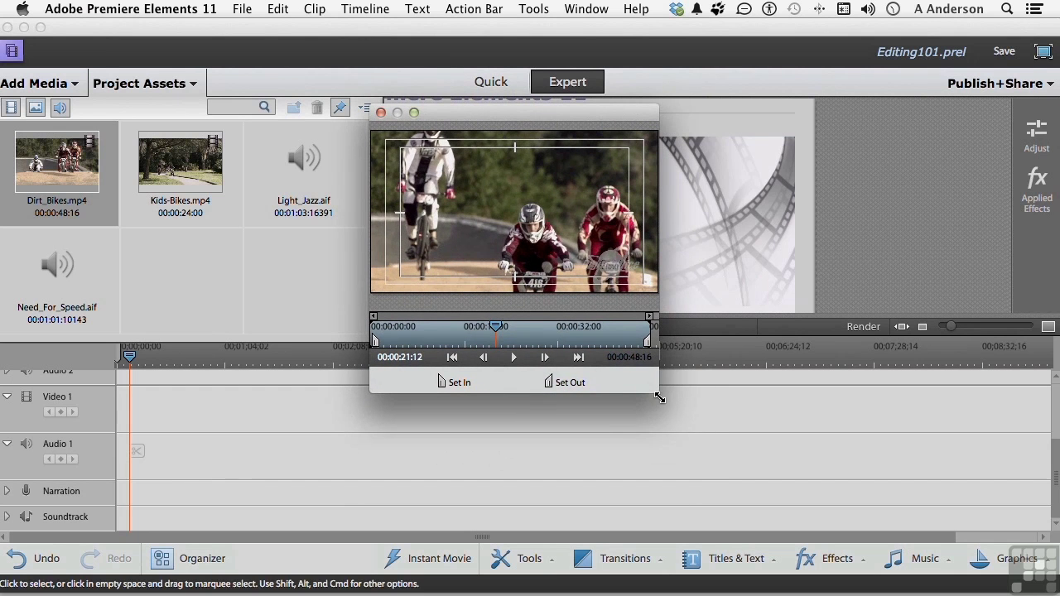
left_click_drag(657, 395, 943, 495)
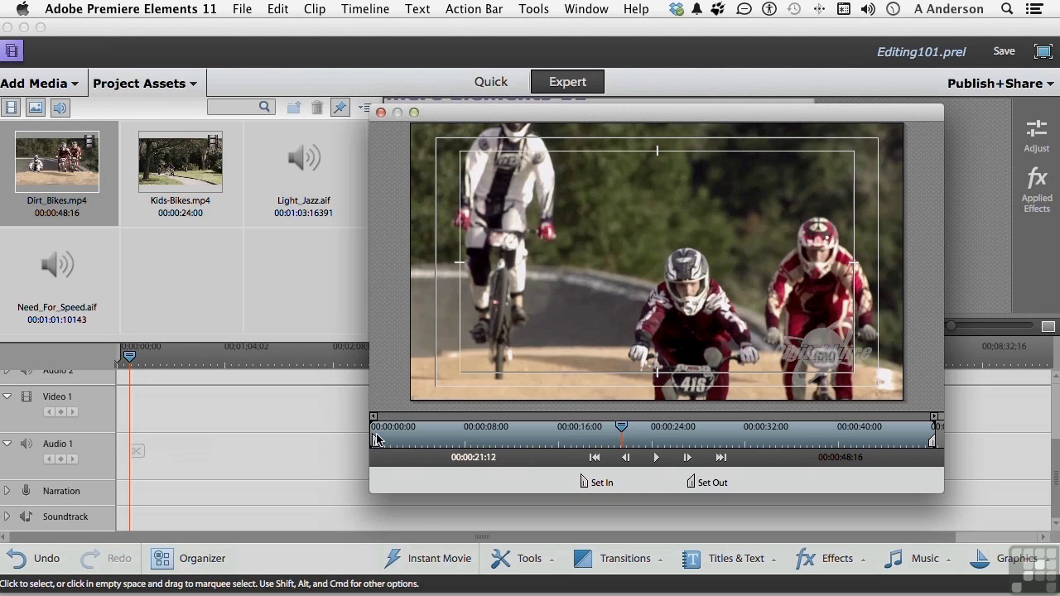
left_click_drag(374, 444, 451, 442)
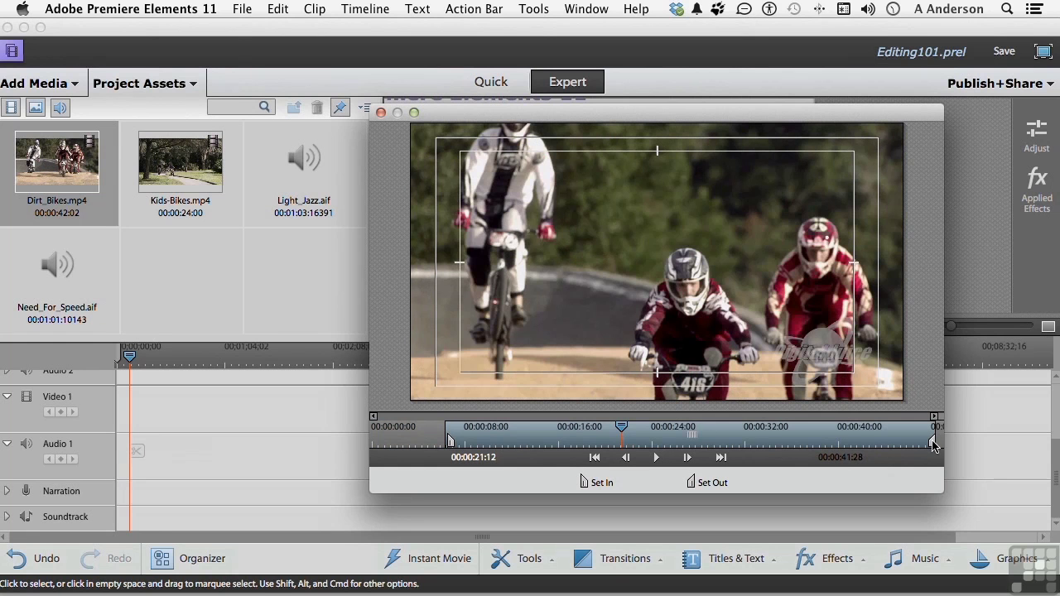
mouse_move(932, 444)
left_mouse_down()
mouse_move(600, 454)
mouse_move(629, 448)
left_mouse_up()
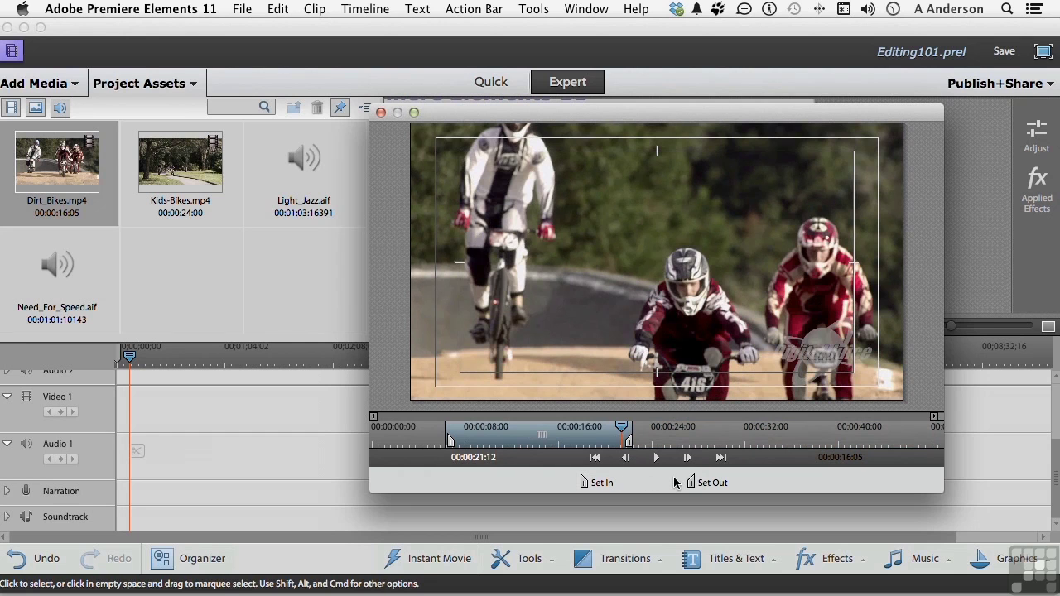
- Place the trimmed Dirt_Bikes clip at the start of Video 1, play it, then delete it
left_click(380, 112)
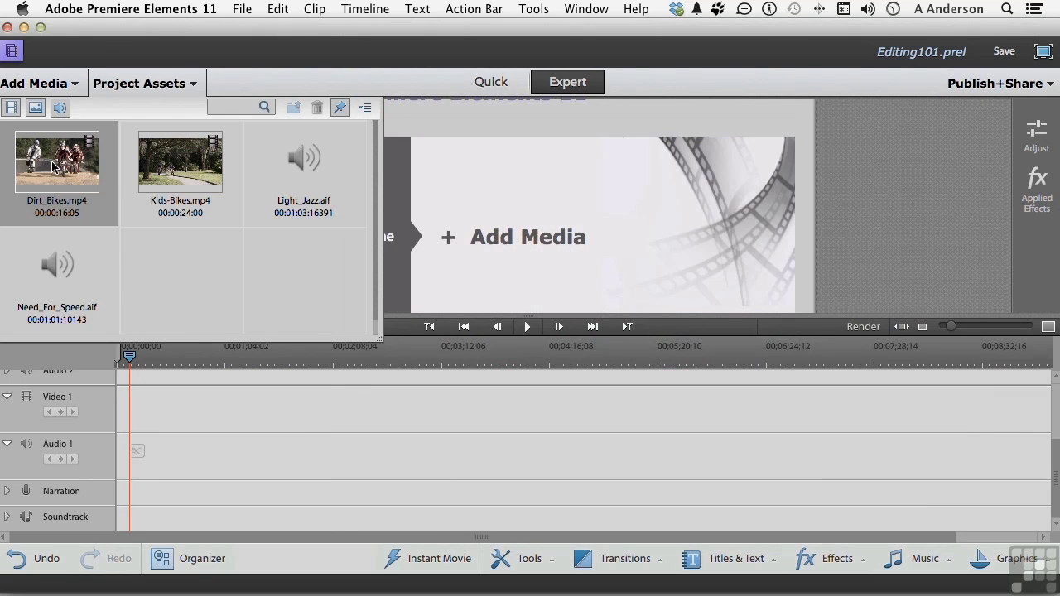
left_click_drag(52, 166, 118, 410)
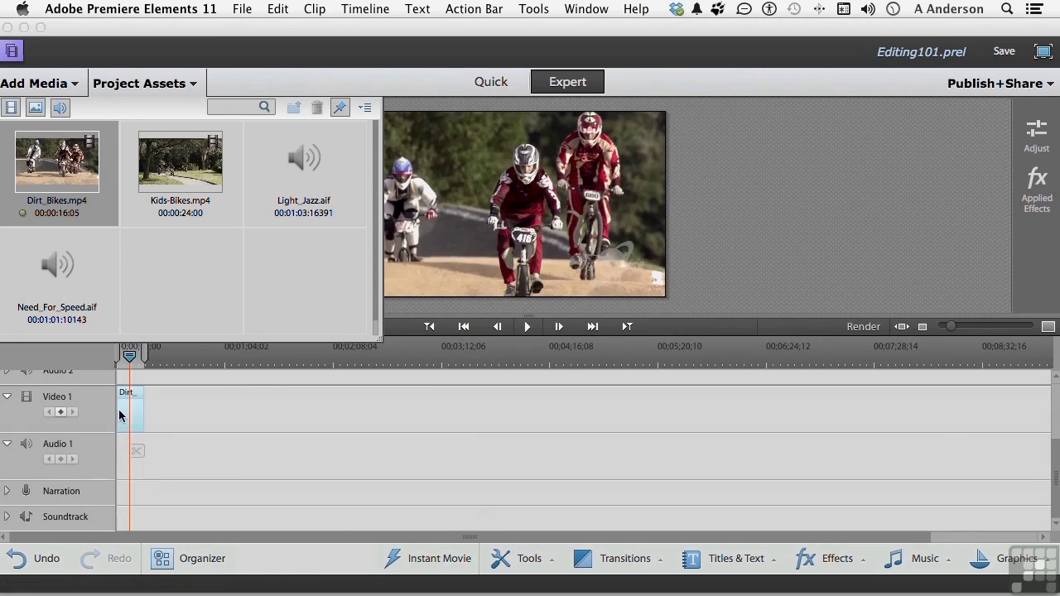
left_click(122, 362)
key("space")
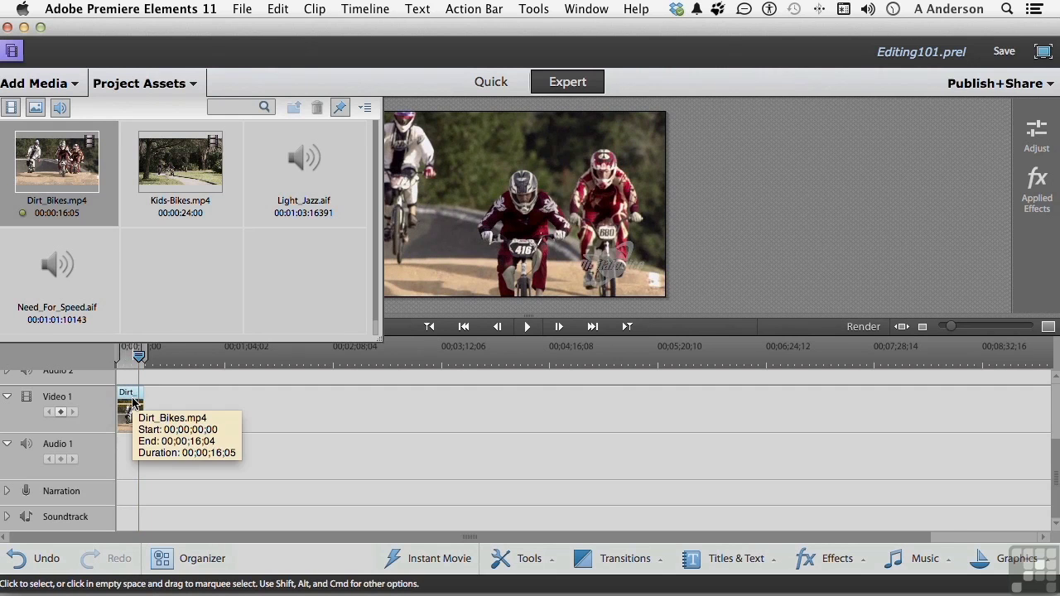
key("Delete")
- Reopen Dirt_Bikes.mp4 and clear both its in and out markers
double_click(50, 161)
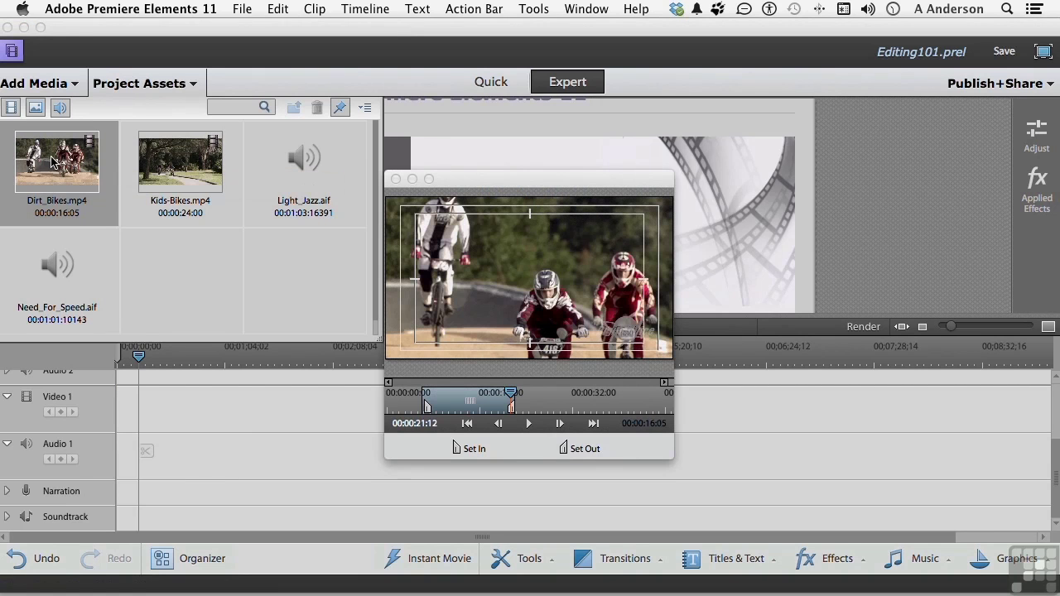
right_click(555, 392)
mouse_move(581, 440)
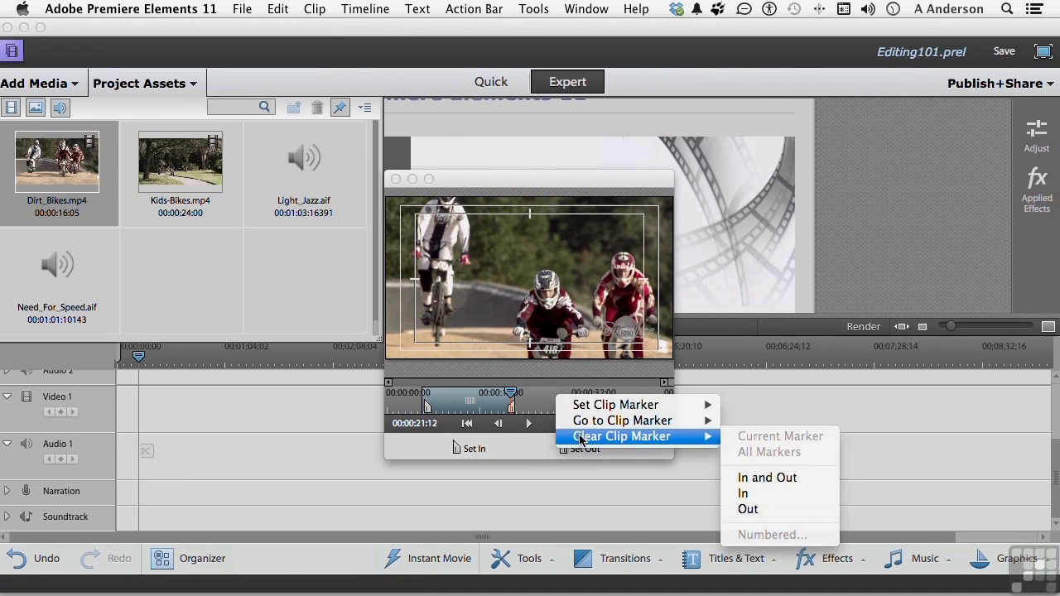
left_click(813, 486)
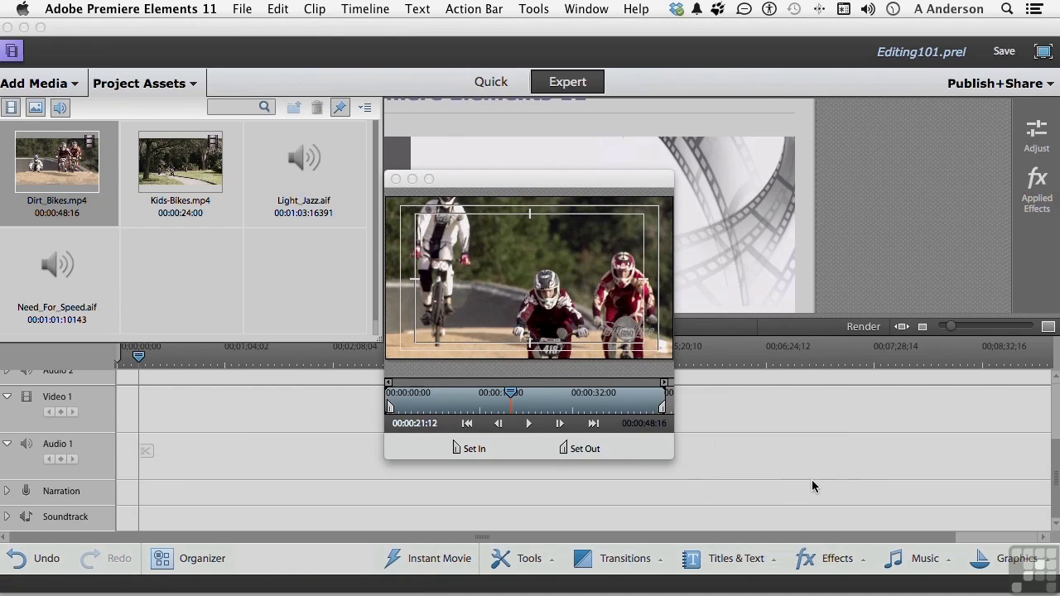
- Set a new in point at 00:00:10:04 and an out point, then slide the 00:00:19:18 section earlier
left_click(506, 395)
left_click_drag(507, 395, 443, 404)
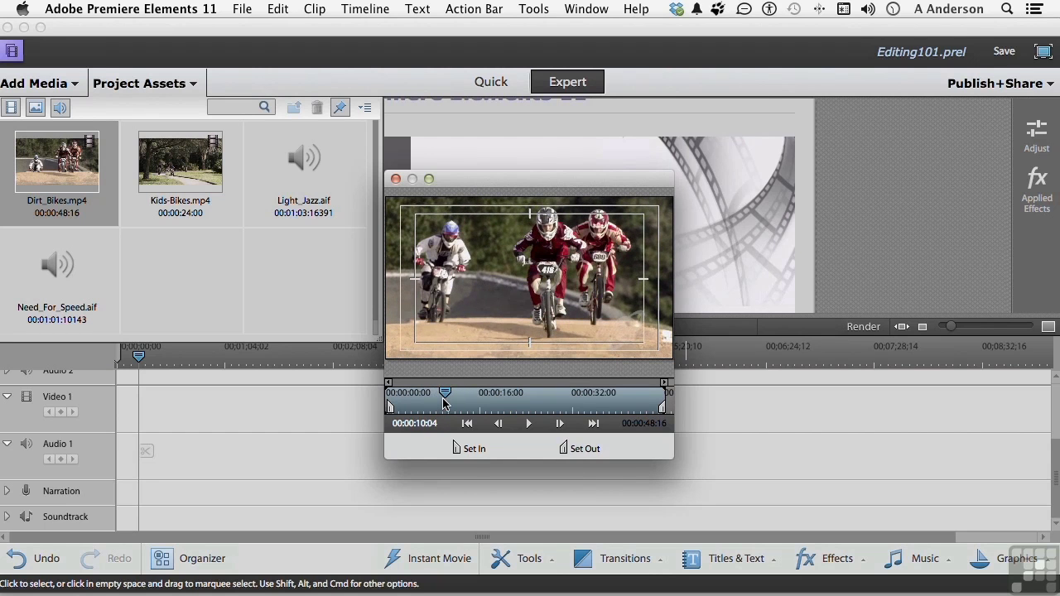
left_click(468, 449)
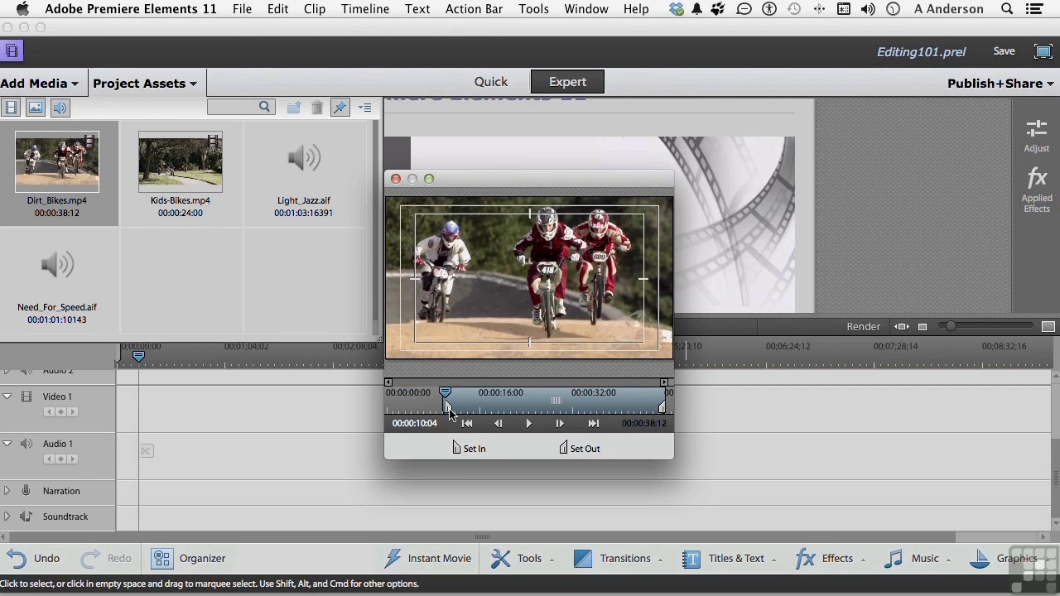
left_click_drag(446, 393, 560, 395)
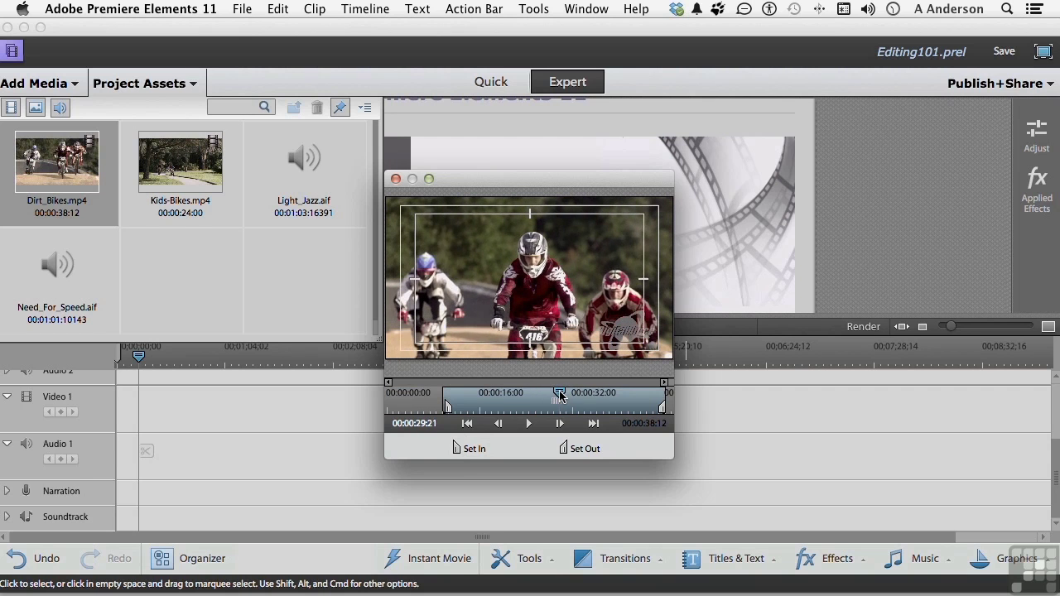
left_click(570, 450)
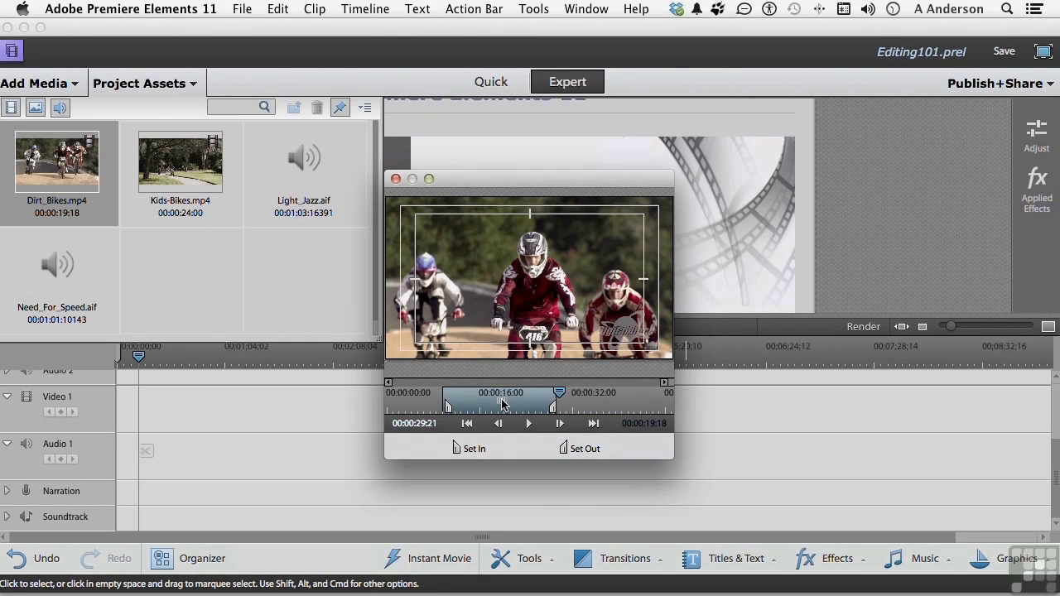
left_click_drag(503, 403, 477, 404)
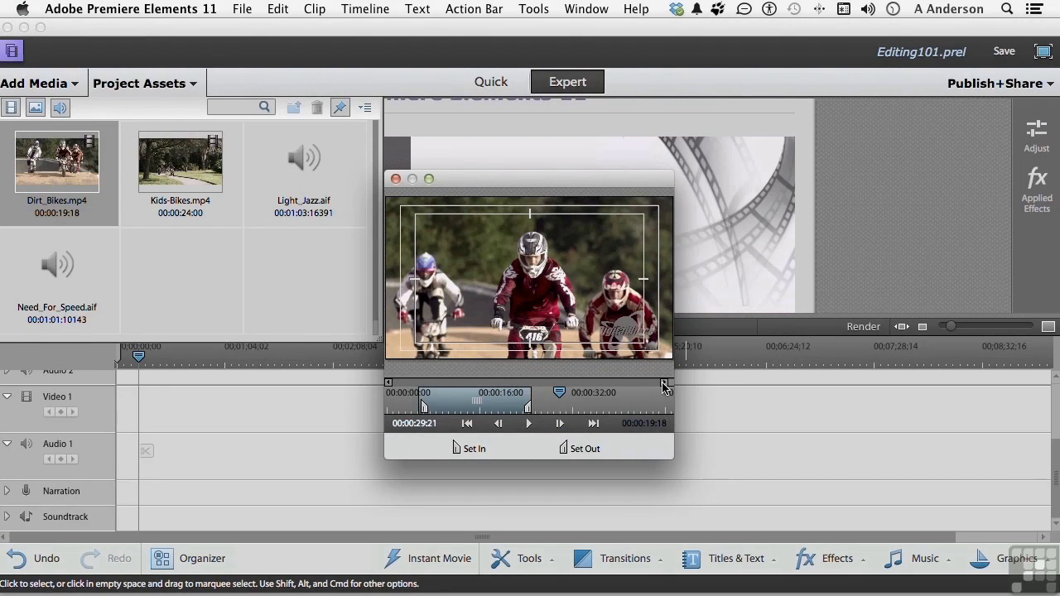
mouse_move(665, 387)
left_mouse_down()
mouse_move(627, 386)
mouse_move(665, 387)
left_mouse_up()
- Clear the clip's in and out markers and set a new in point earlier in the clip
right_click(591, 406)
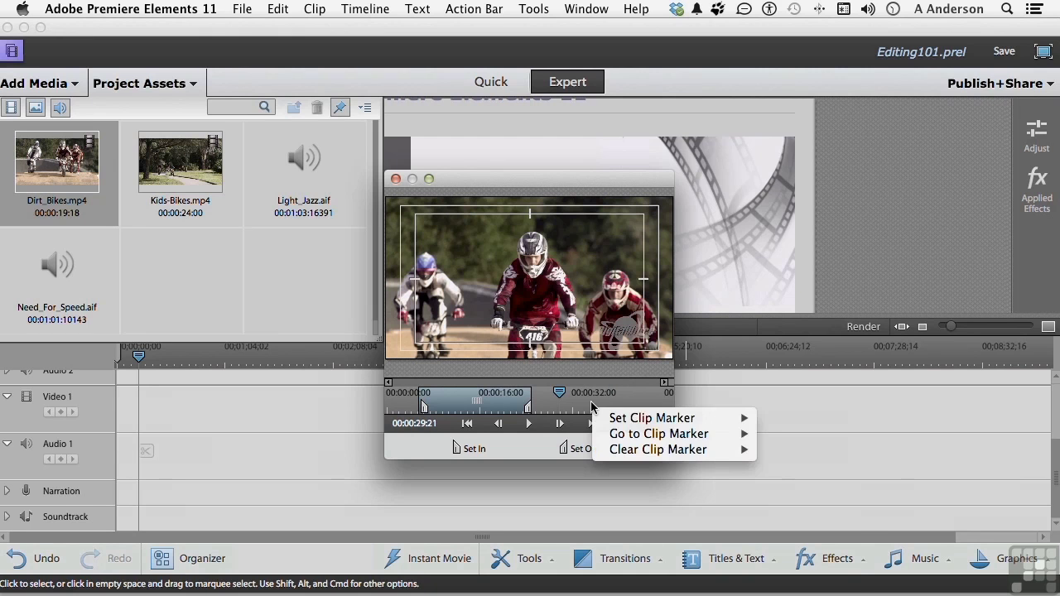
mouse_move(619, 451)
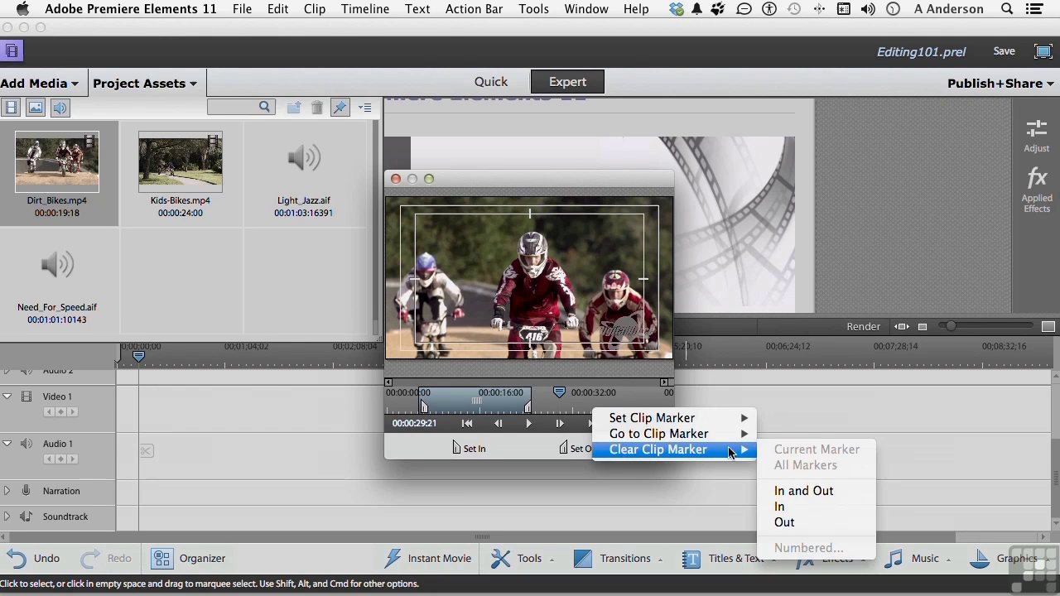
left_click(805, 491)
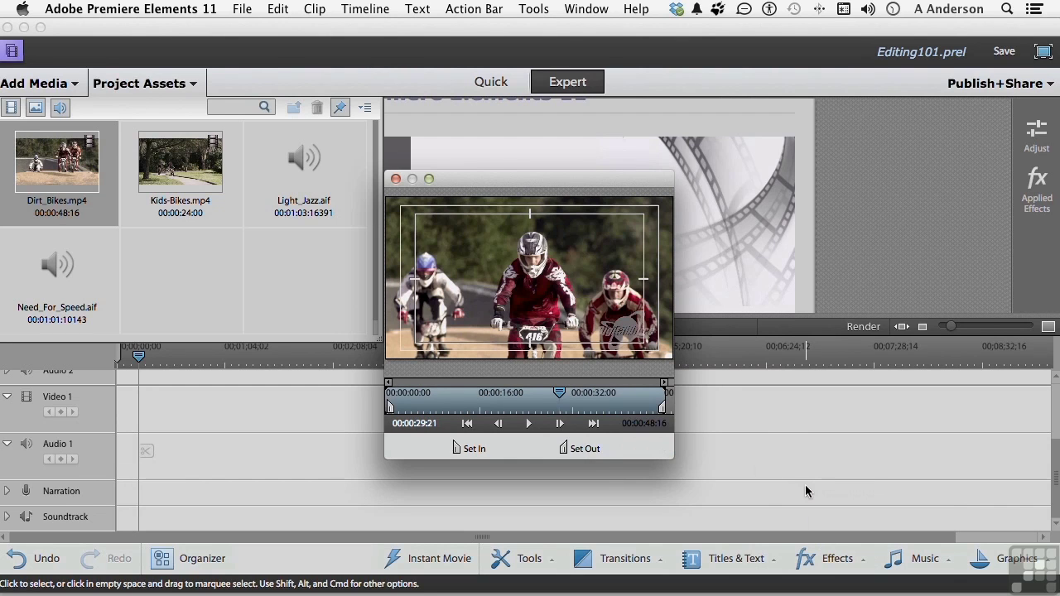
left_click_drag(559, 394, 429, 404)
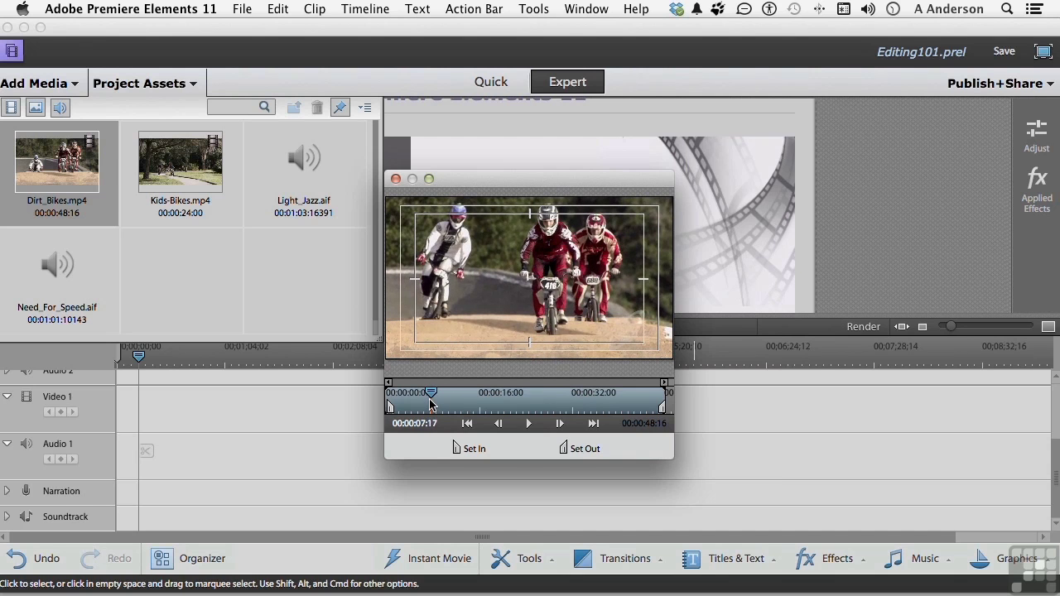
left_click(455, 448)
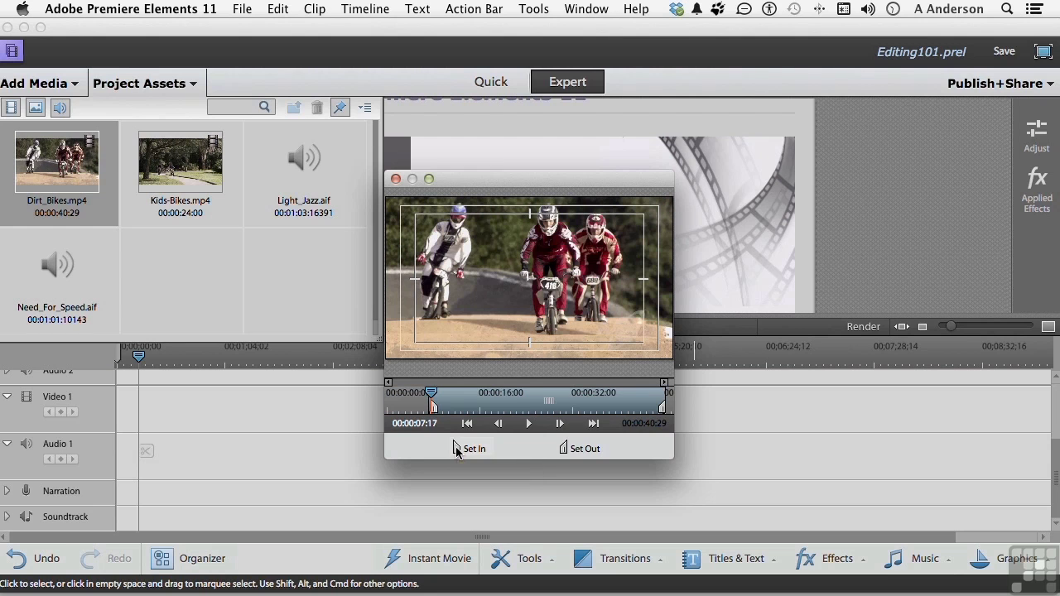
- Set the out point at 00:00:17:17, making the clip 00:00:10:01 long
left_click(414, 423)
type("17:17")
key("Return")
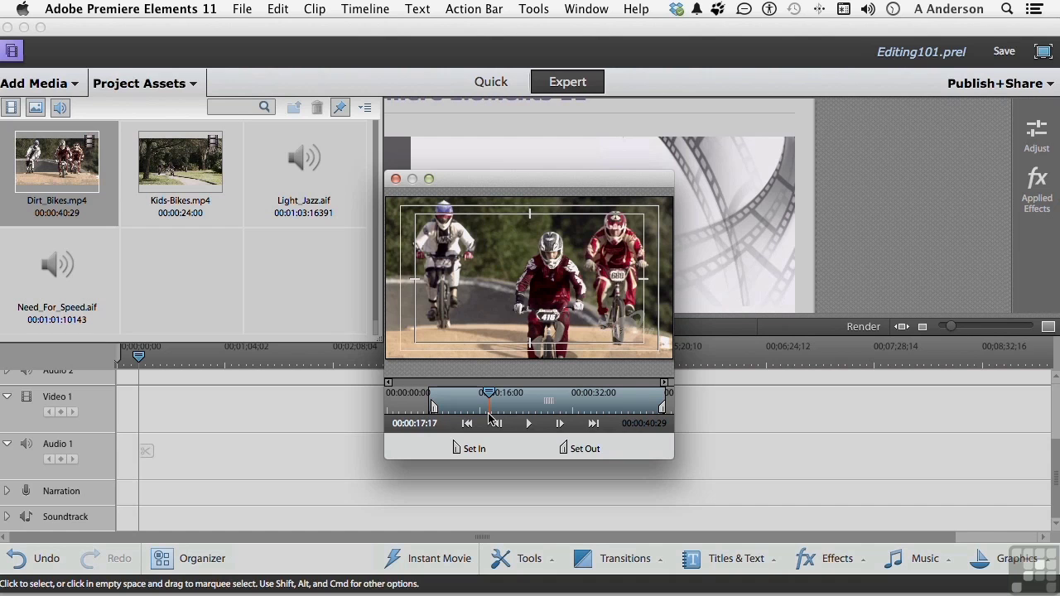
left_click(561, 447)
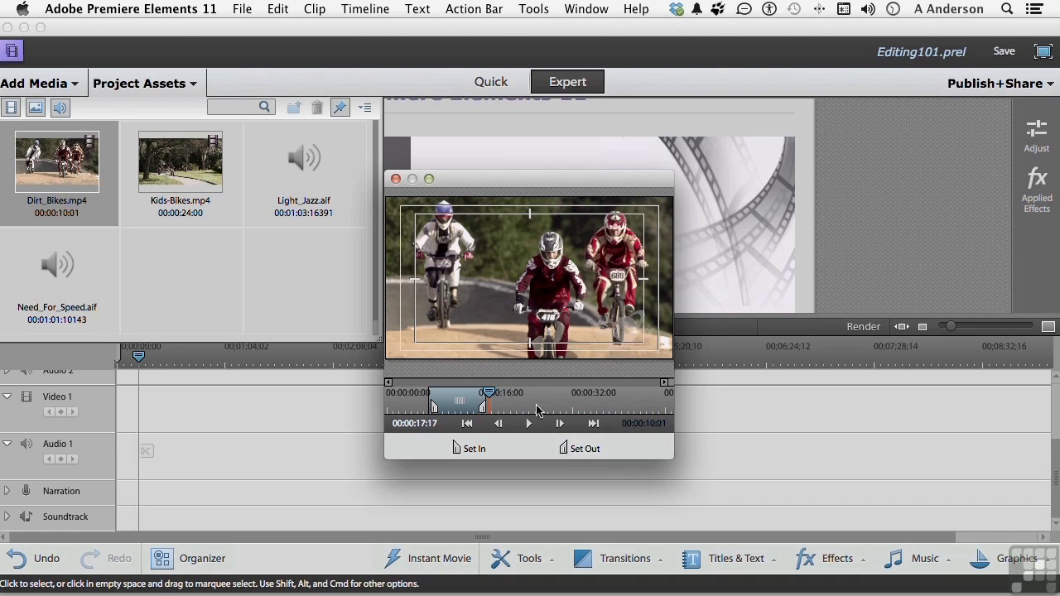
left_click(396, 180)
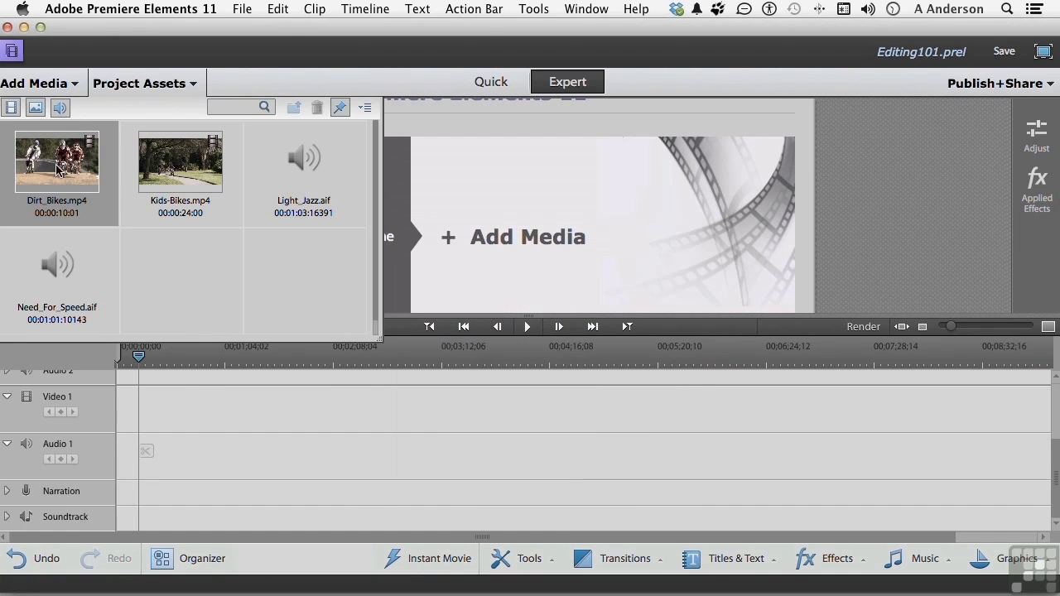
left_click_drag(58, 170, 150, 408)
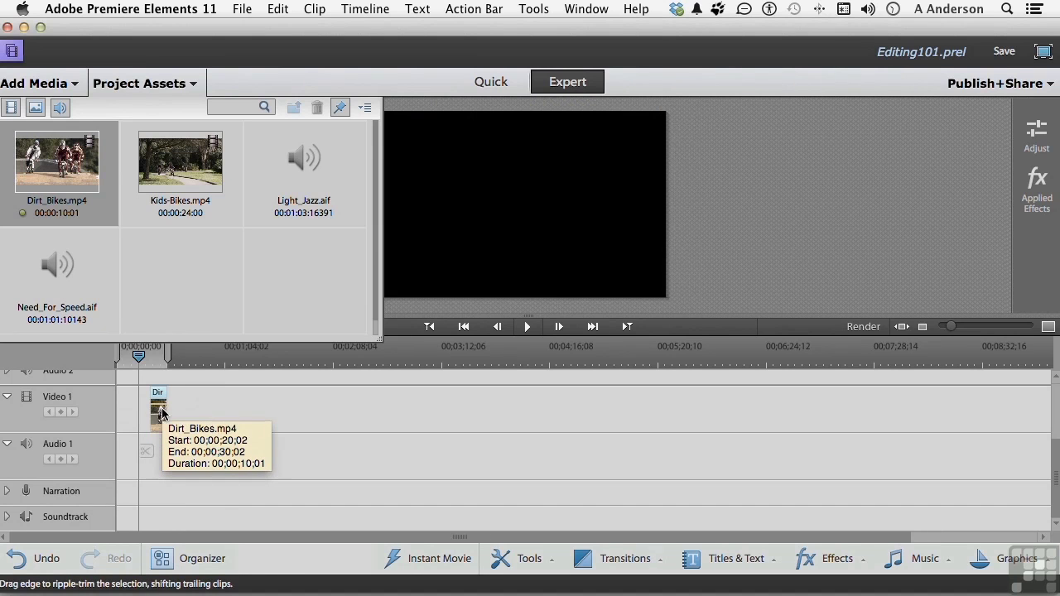
key("Delete")
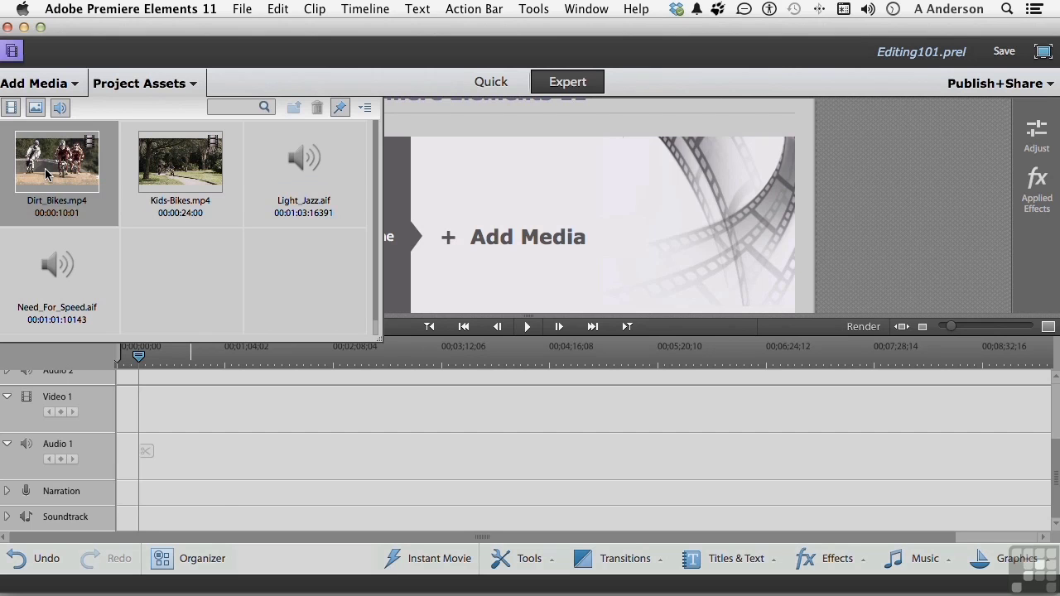
left_click_drag(45, 173, 195, 403)
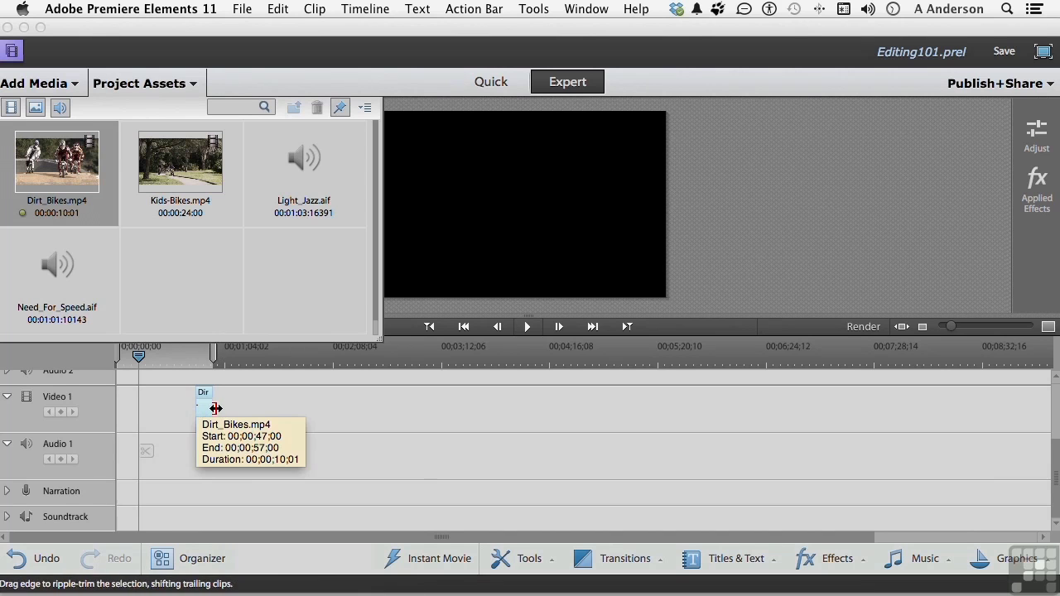
left_click_drag(215, 408, 244, 410)
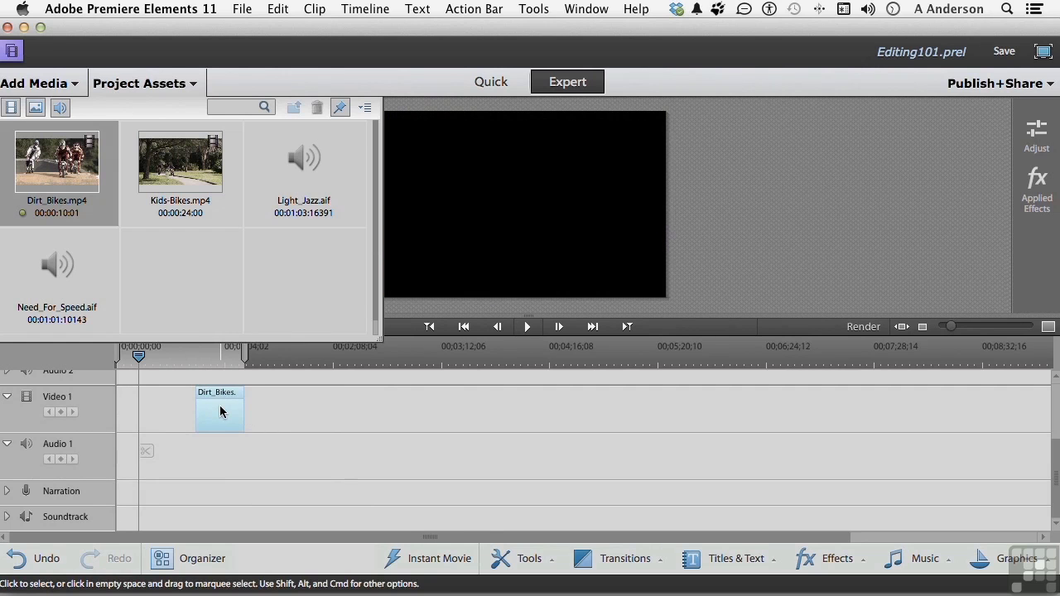
mouse_move(220, 411)
key("Delete")
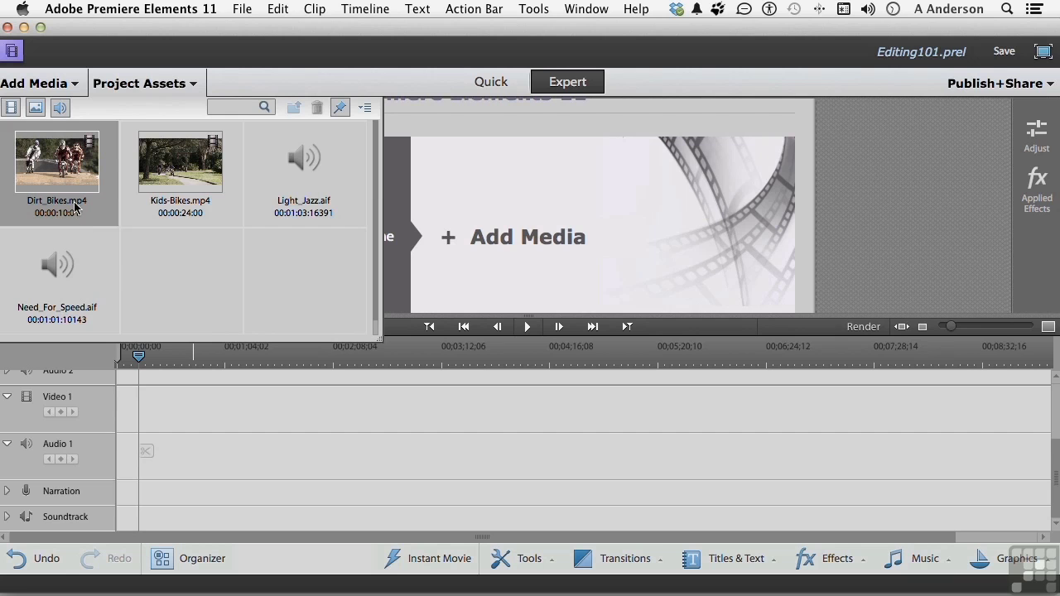
- Duplicate Dirt_Bikes.mp4 and clear the copy's in and out markers to restore full length
right_click(64, 157)
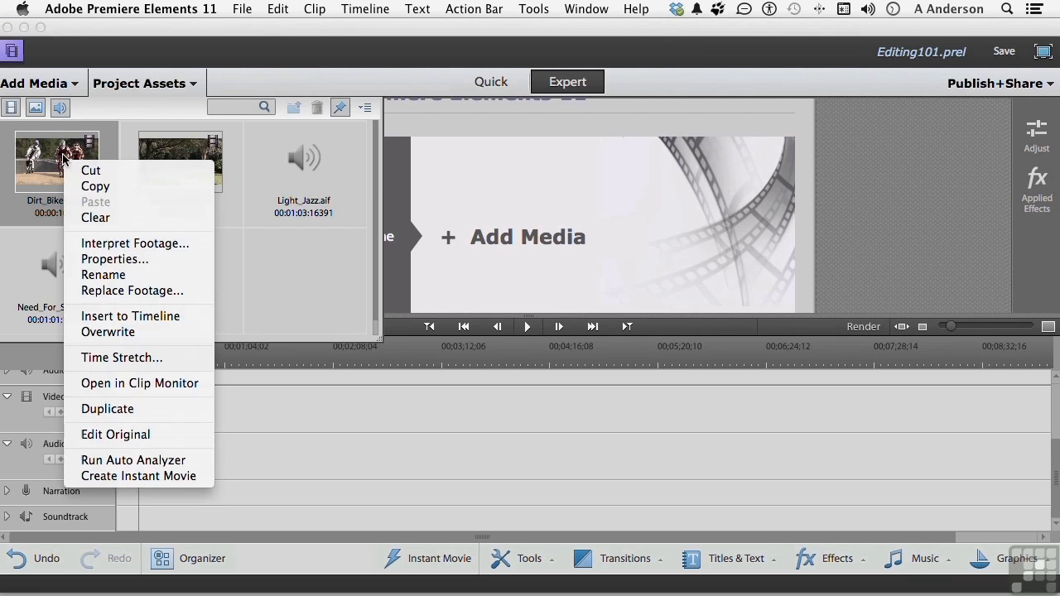
left_click(102, 407)
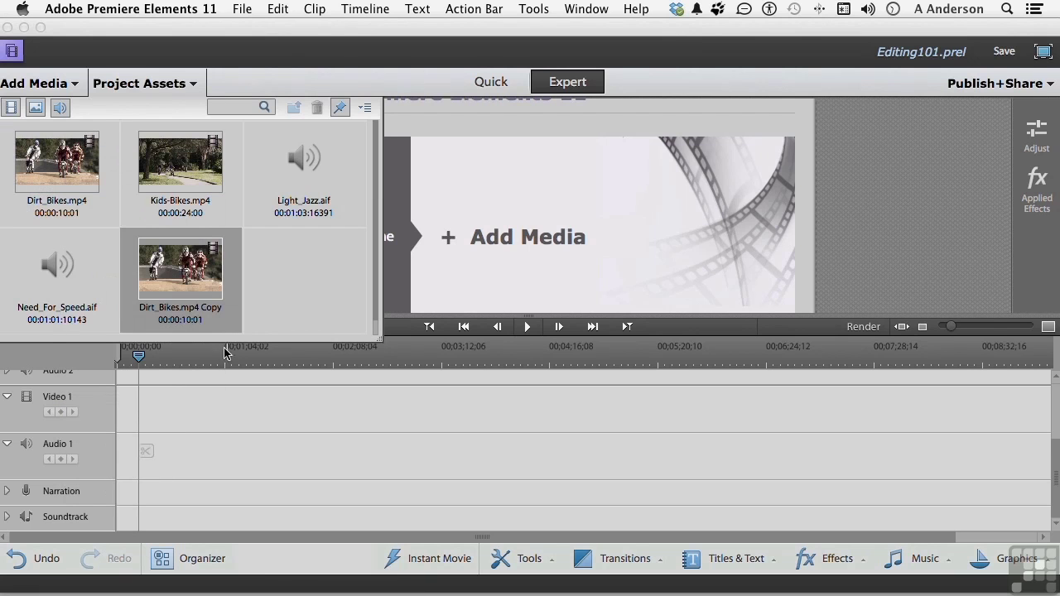
double_click(182, 275)
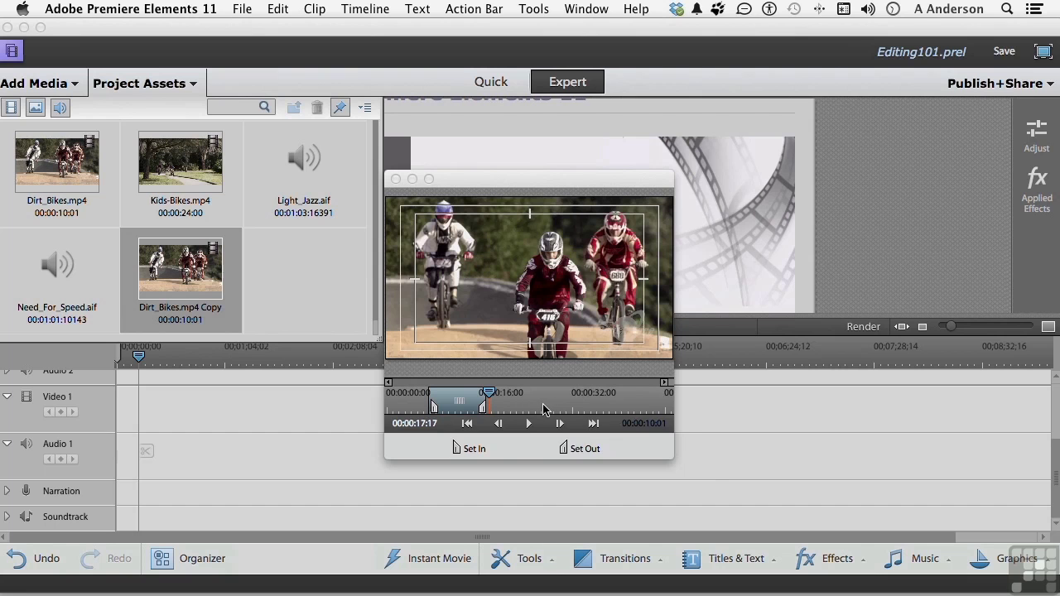
right_click(544, 409)
mouse_move(563, 452)
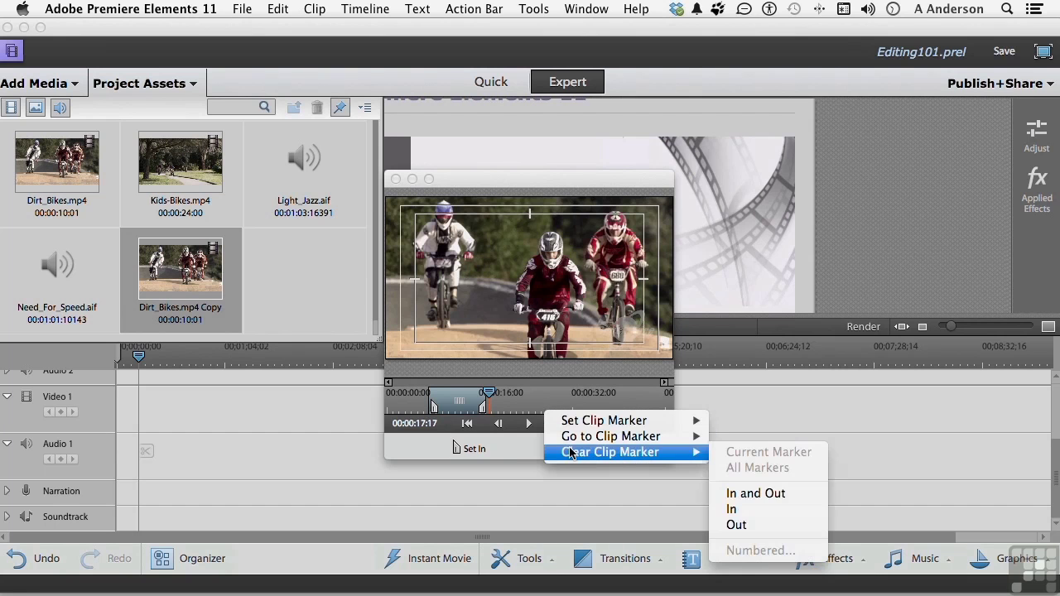
left_click(748, 496)
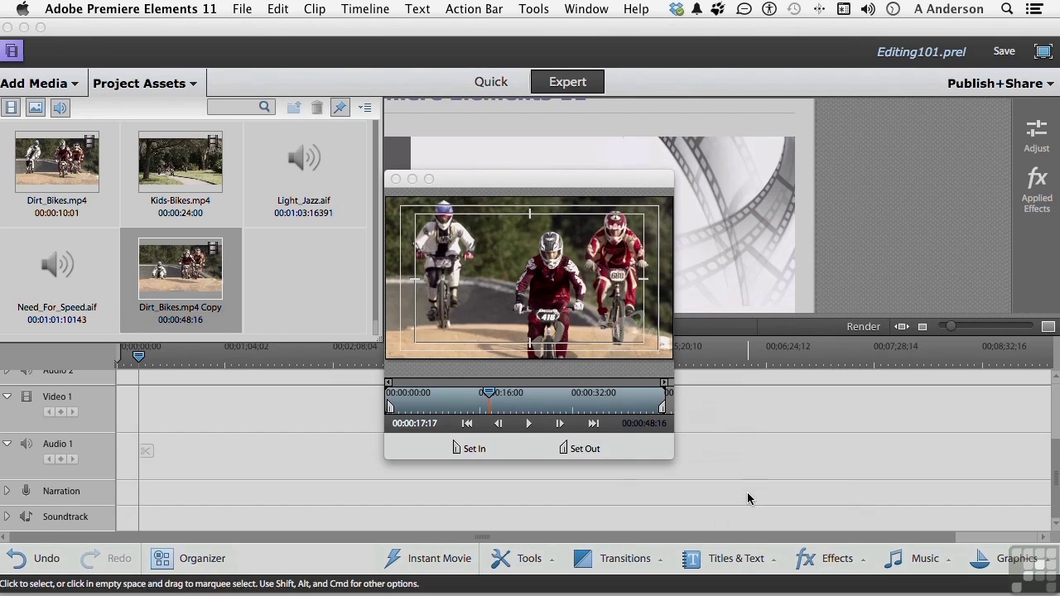
- Rename the copy to Dirt_Bikes Full.mp4 and close its preview
left_click(207, 308)
double_click(220, 307)
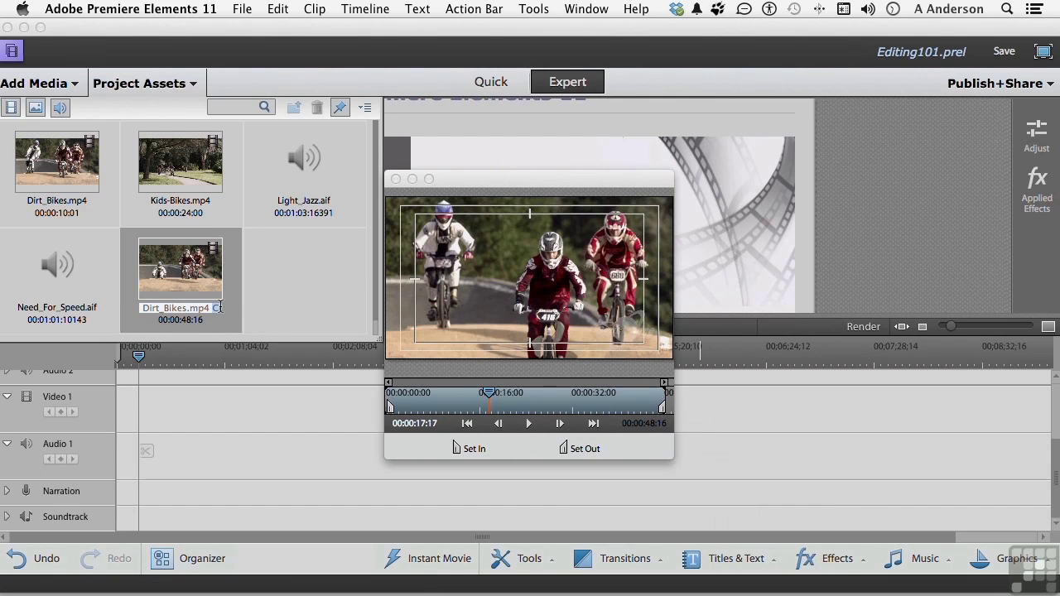
key("BackSpace")
key("BackSpace")
left_click(190, 308)
type("Full")
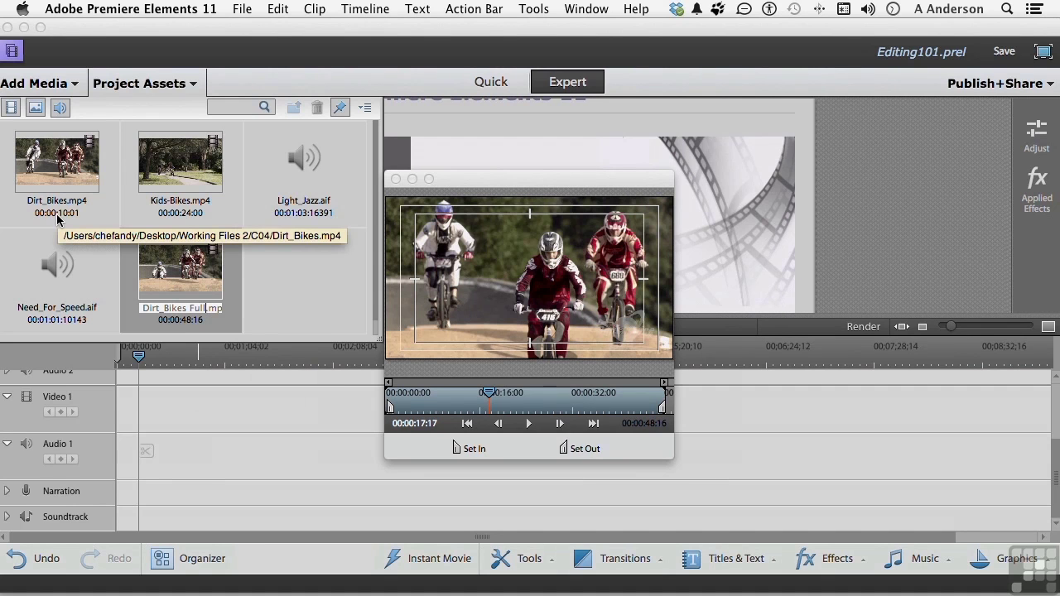
left_click(278, 276)
left_click(396, 179)
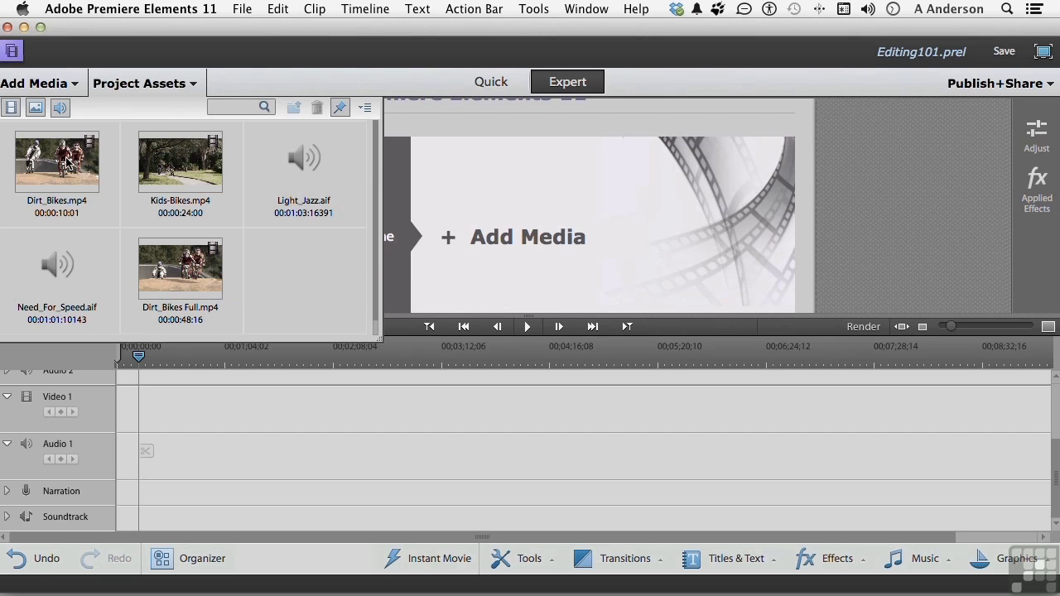
- Place Dirt_Bikes then Dirt_Bikes Full on Video 1 and save Editing101.prel
left_click_drag(66, 159, 183, 407)
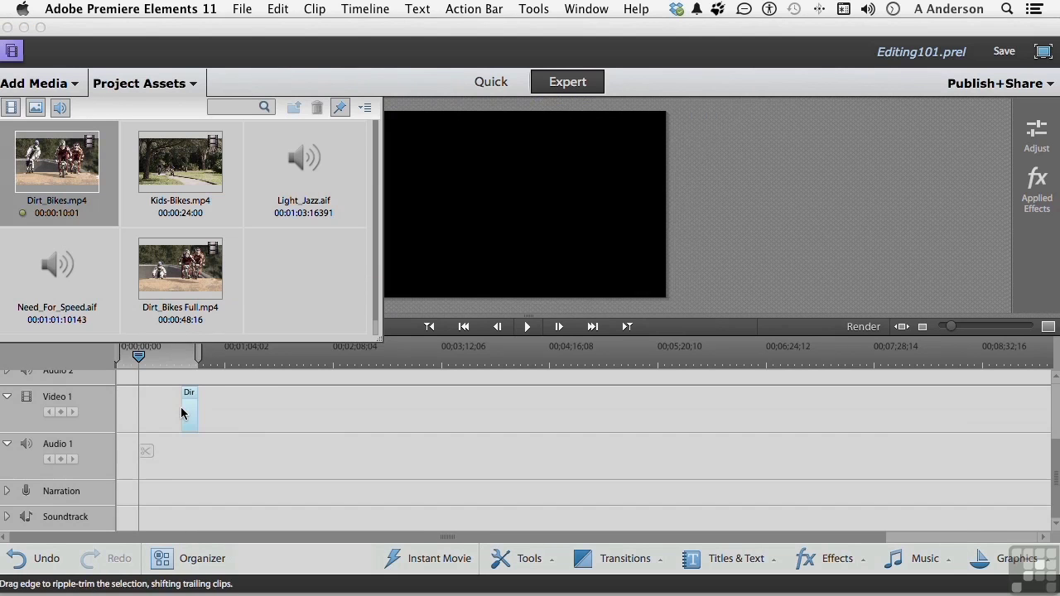
left_click_drag(179, 276, 221, 397)
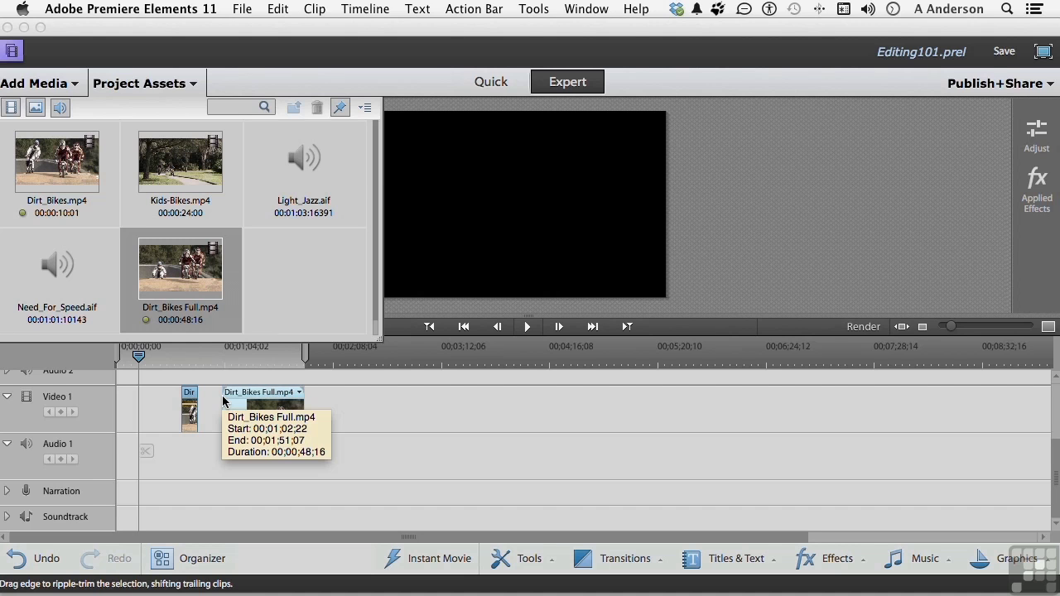
left_click(235, 398)
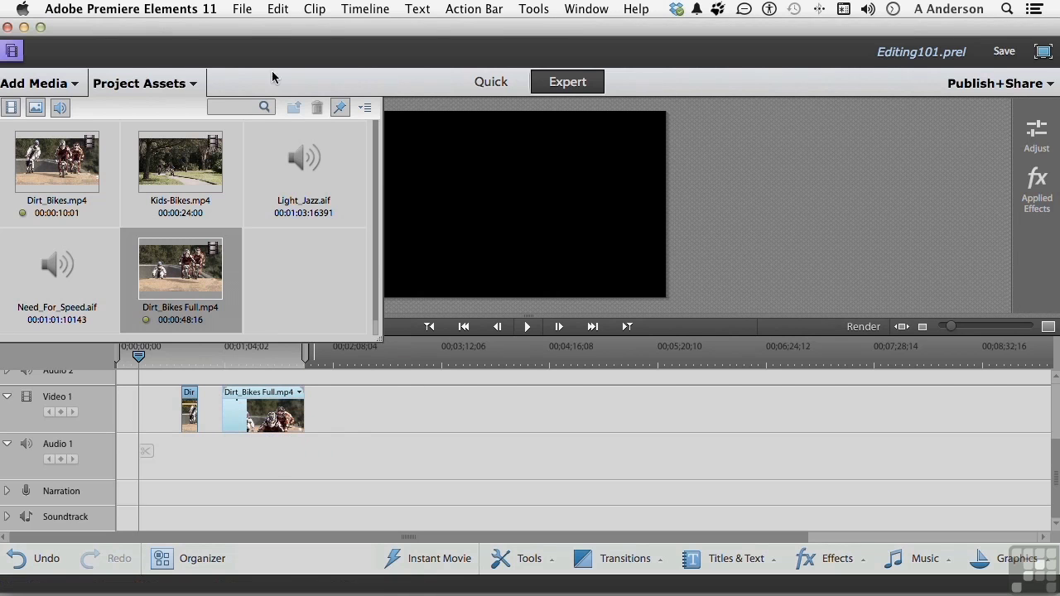
left_click(240, 10)
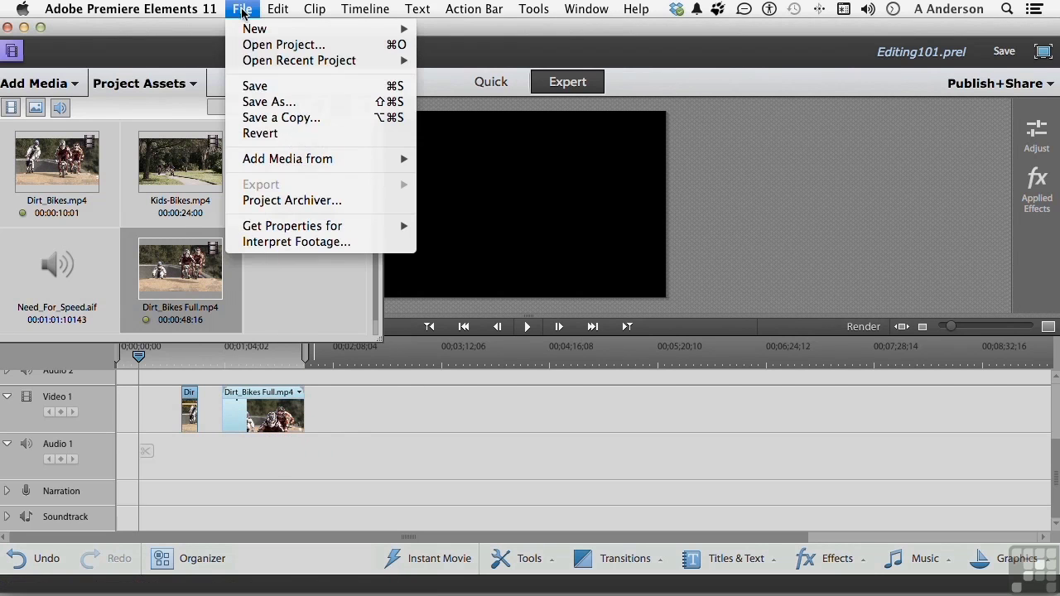
left_click(265, 85)
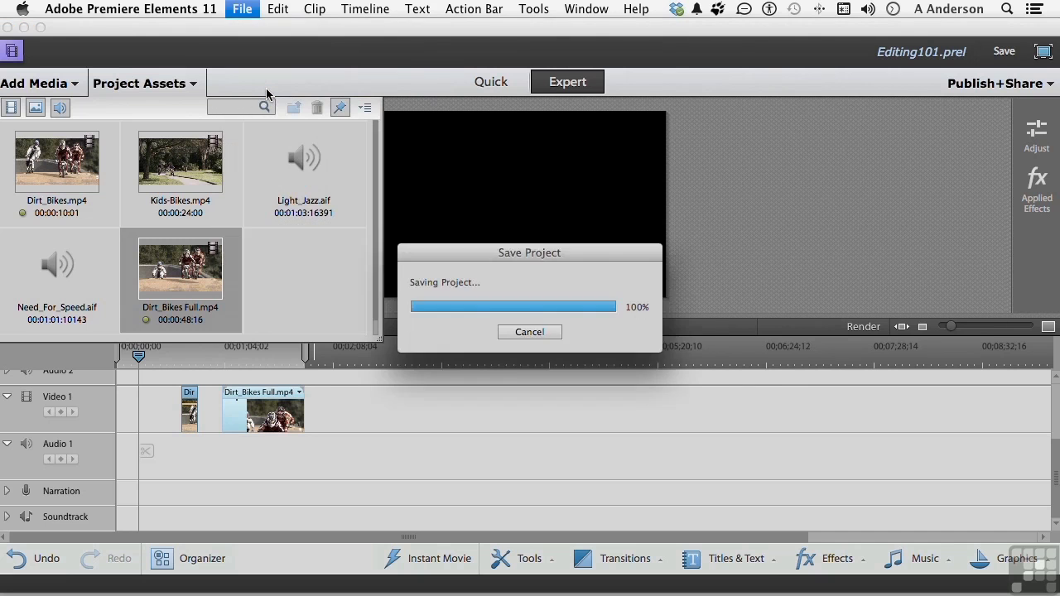